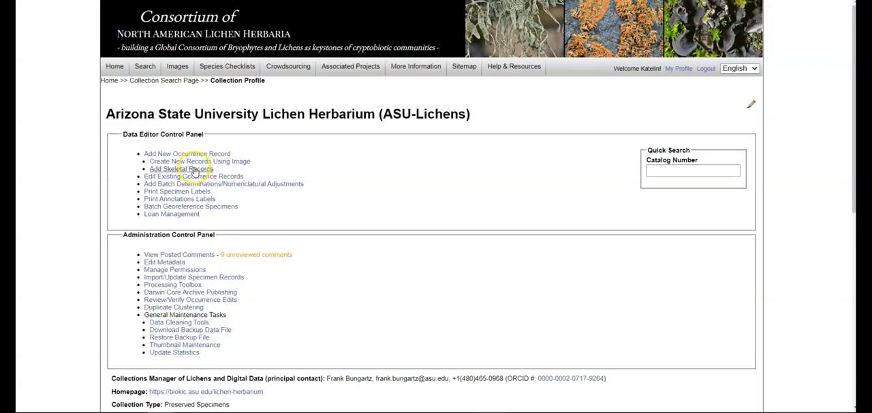
Step: Open the form for adding skeletal records and add a Cladonia firma record with catalog number ASU999998
left_click(194, 168)
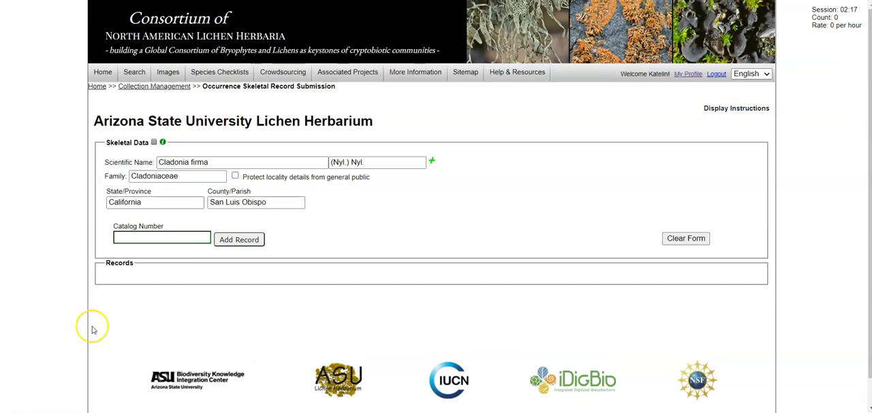
left_click(172, 235)
type("ASU999998")
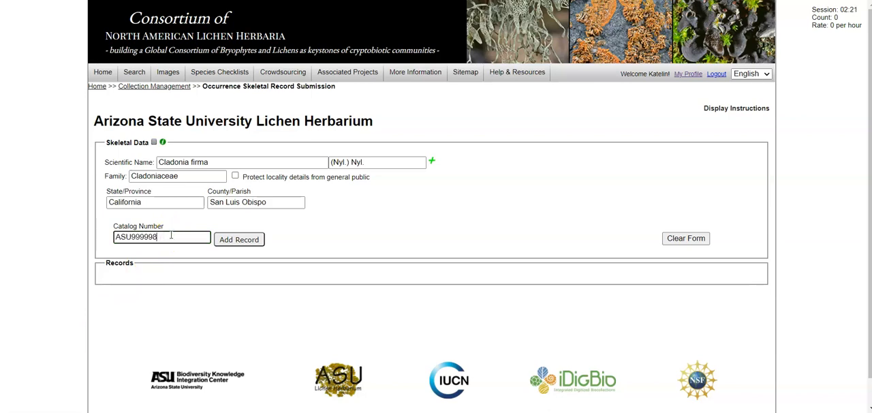
left_click(246, 239)
Step: Add another record with the same skeletal data under catalog number ASU999997
left_click(175, 237)
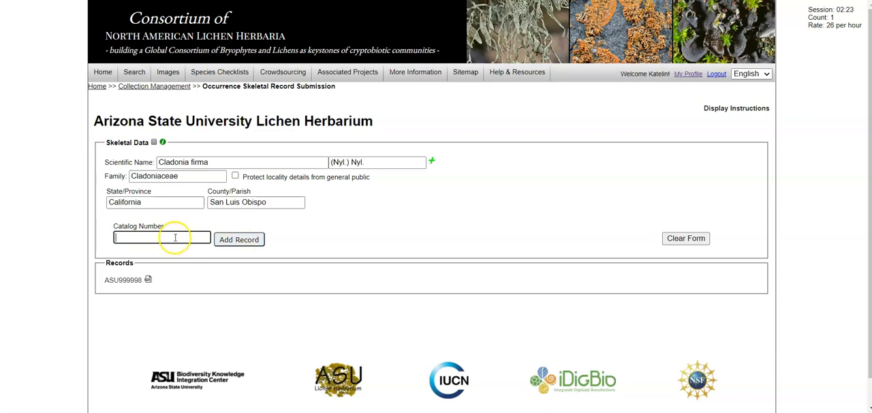
type("ASU999998")
key("BackSpace")
type("7")
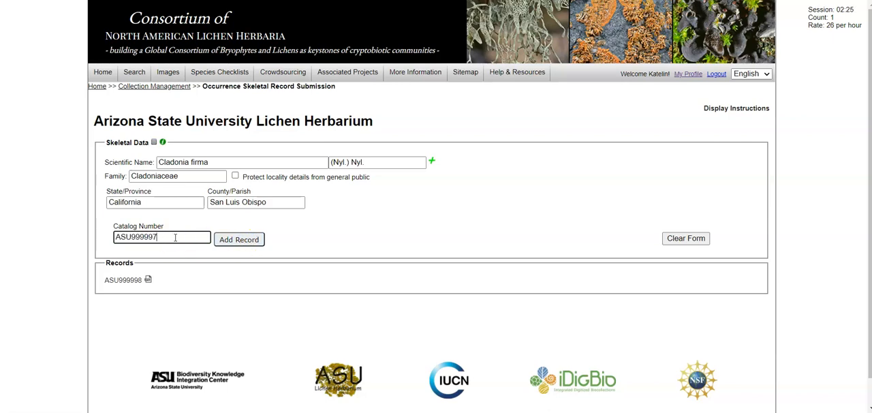
left_click(232, 241)
Step: Add a further record with the same skeletal data under catalog number ASU999996
left_click(151, 234)
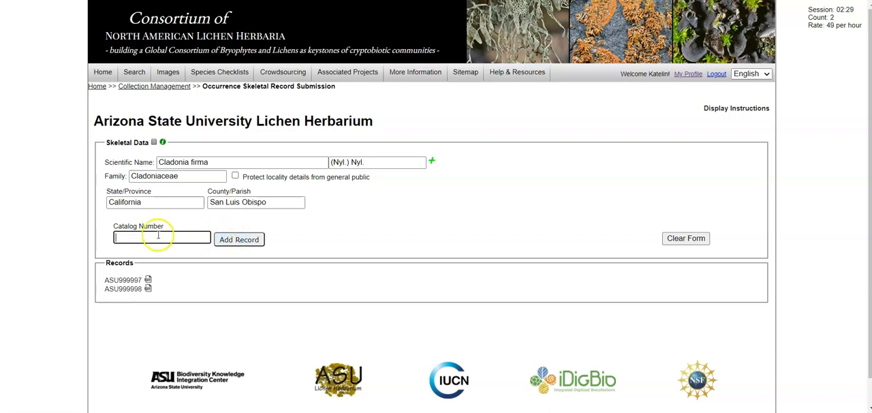
type("ASU999998")
key("BackSpace")
type("6")
left_click(232, 239)
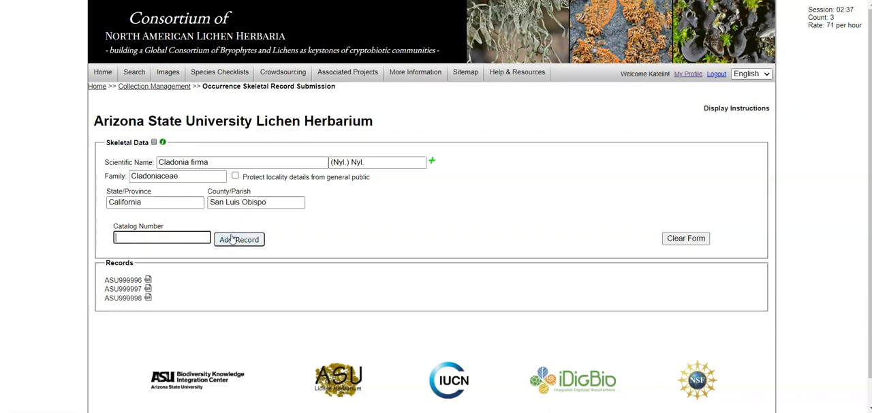
Step: Replace the county/parish in the skeletal data with Santa Barbara
left_click_drag(287, 199, 204, 197)
key("BackSpace")
type("Sant")
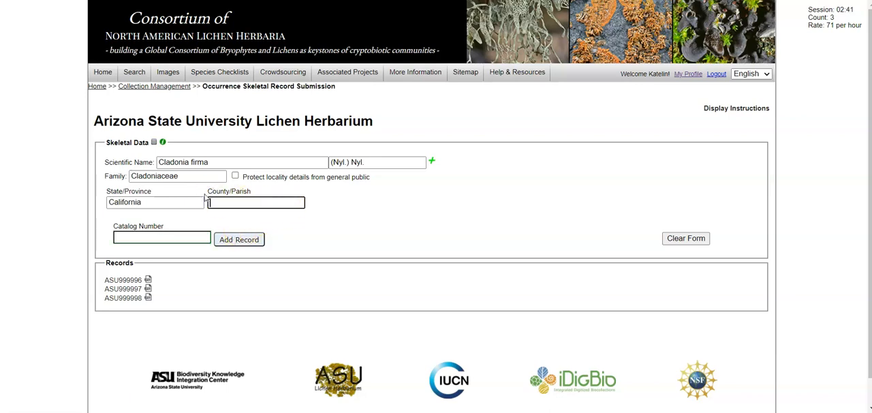
type("a Barb")
left_click(230, 215)
Step: Add a record for the Santa Barbara specimen with catalog number ASU999995
left_click(187, 237)
type("ASU999998")
key("BackSpace")
type("5")
left_click(235, 239)
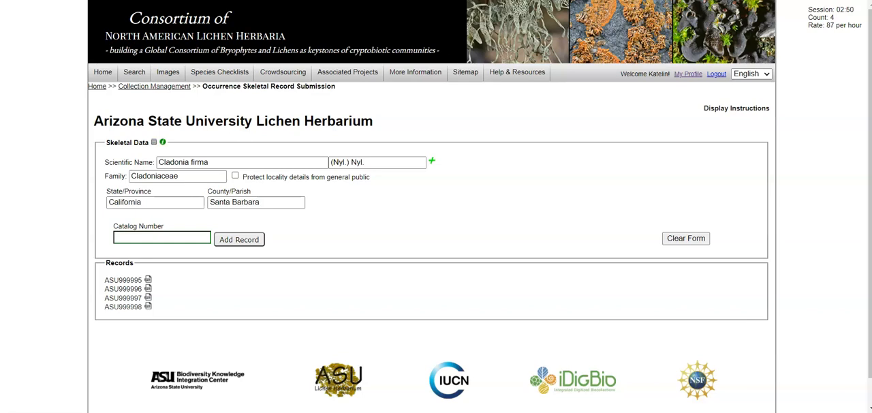
left_click(331, 229)
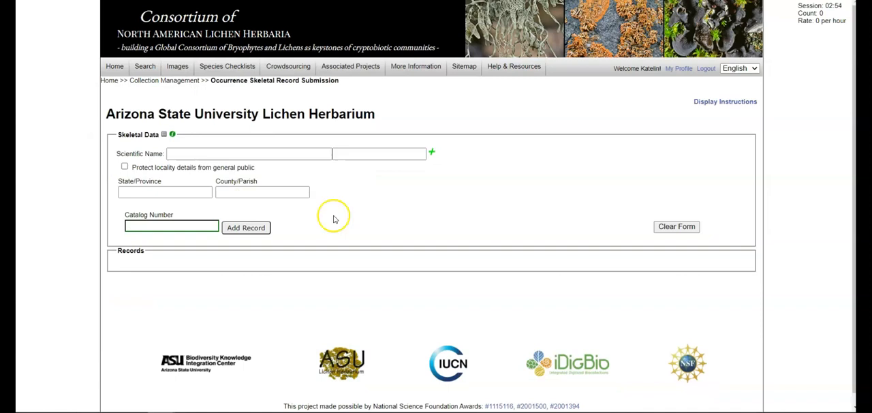
Step: Turn on the Family, Country, Language and Exsiccata fields in the skeletal form's display options
left_click(163, 135)
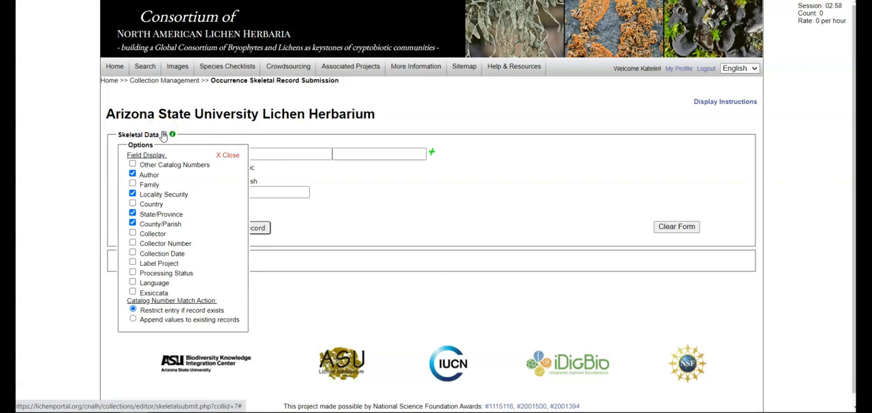
left_click(132, 184)
left_click(132, 214)
left_click(132, 204)
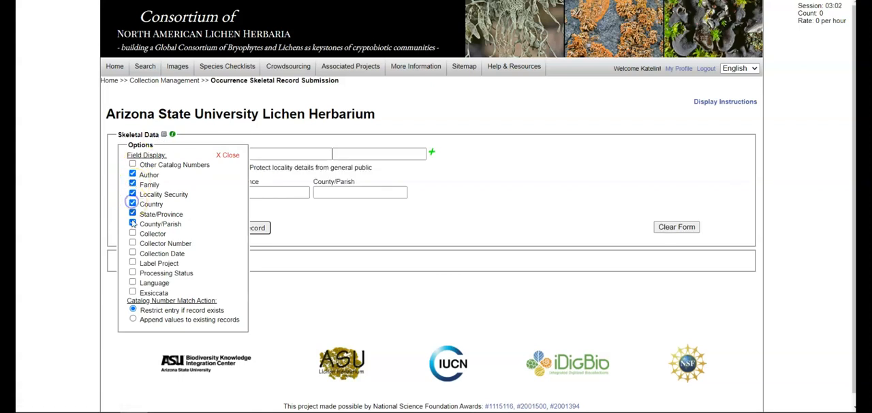
left_click(133, 282)
left_click(132, 292)
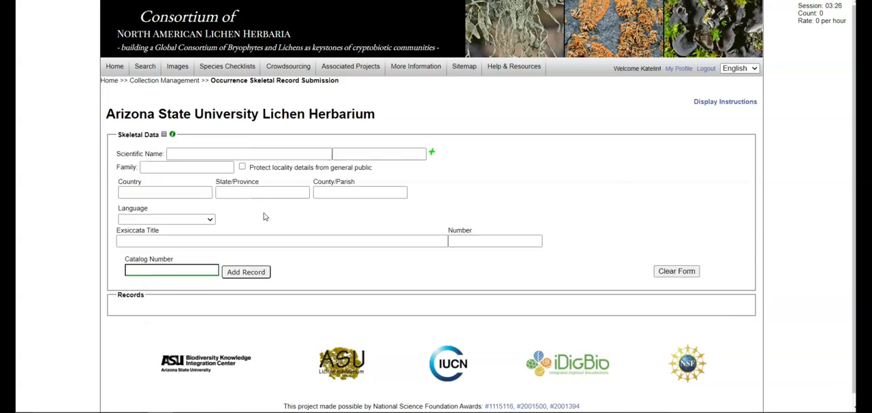
Step: Set the catalog number match action to append values to existing records and close the display options
left_click(167, 136)
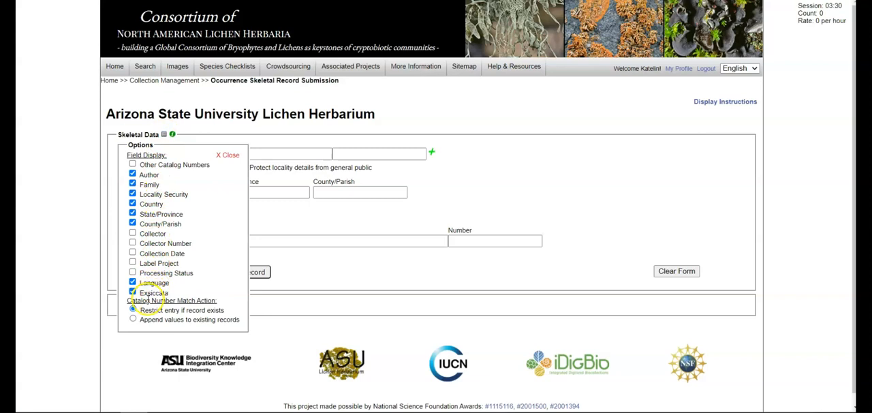
left_click_drag(141, 311, 224, 311)
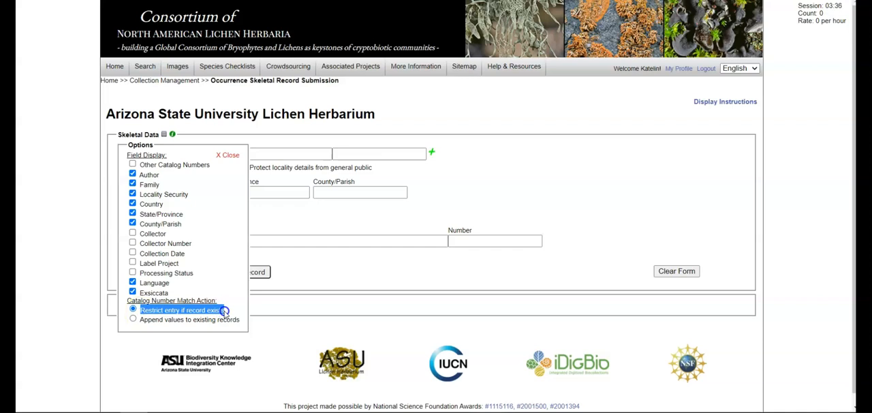
left_click(235, 311)
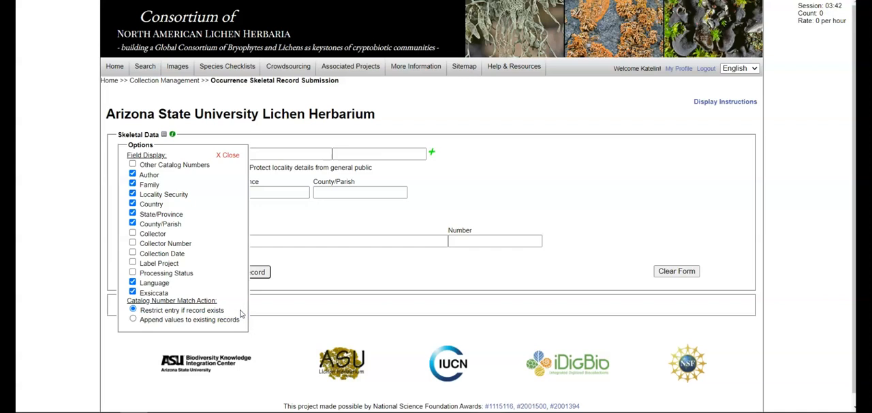
left_click(145, 318)
left_click_drag(144, 319, 241, 323)
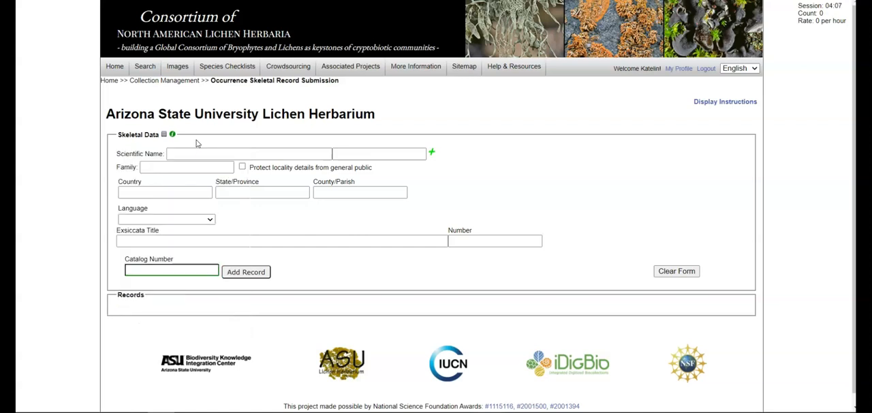
left_click(165, 138)
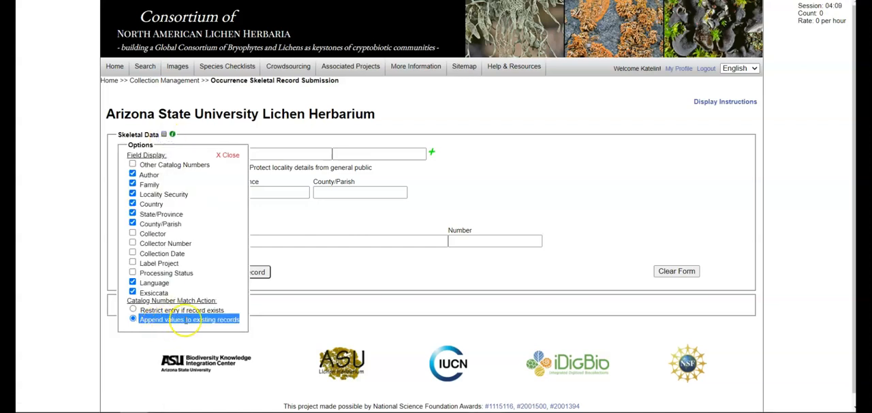
left_click(240, 158)
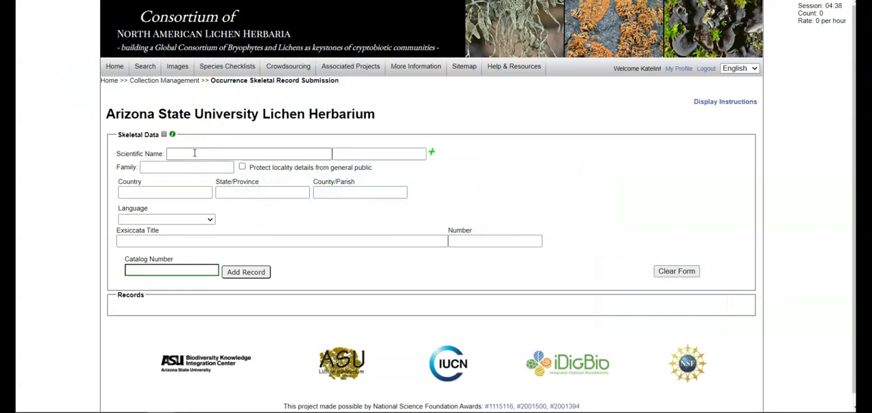
Step: Enter Cladonia acuminata as the scientific name, choosing it from the suggested taxa
left_click(194, 152)
type("Cladoni")
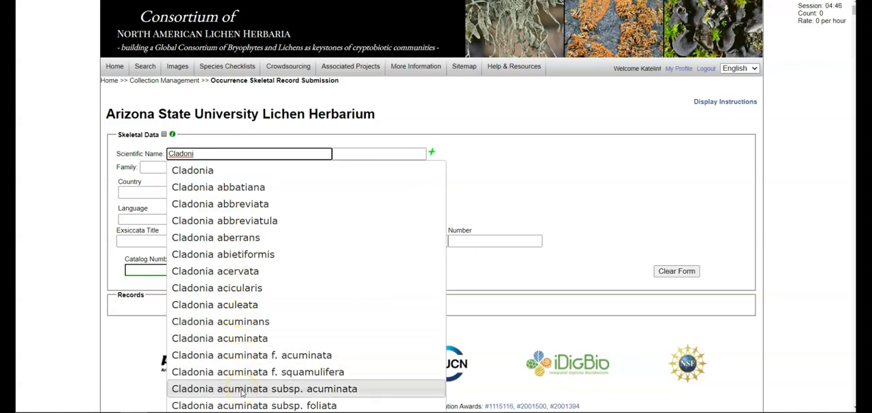
left_click(242, 340)
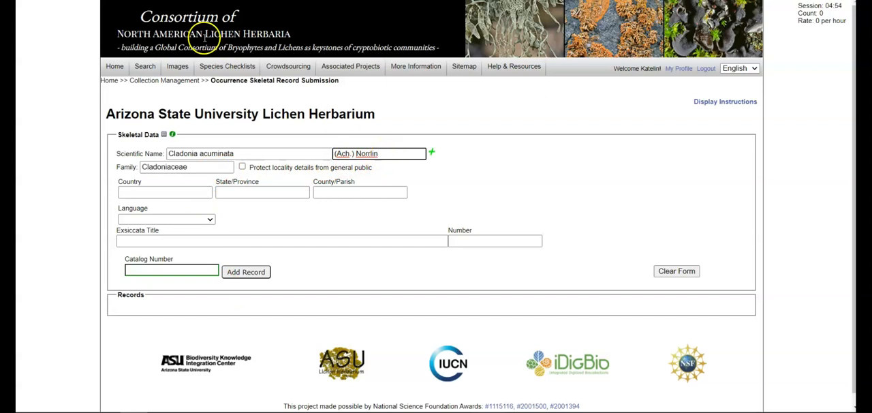
Step: Shorten the family name to Cladoni
left_click(191, 167)
key("BackSpace")
key("BackSpace")
key("BackSpace")
key("BackSpace")
key("BackSpace")
Step: Set the country to United States and the state/province to Missouri
left_click(164, 194)
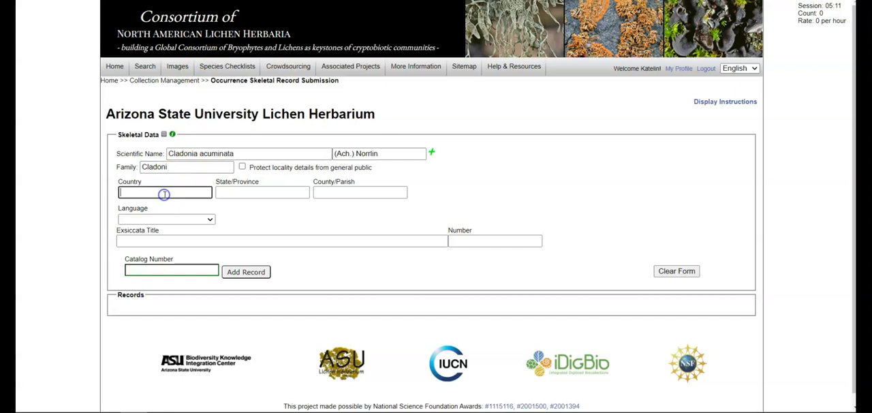
type("United s")
left_click(165, 207)
left_click(228, 190)
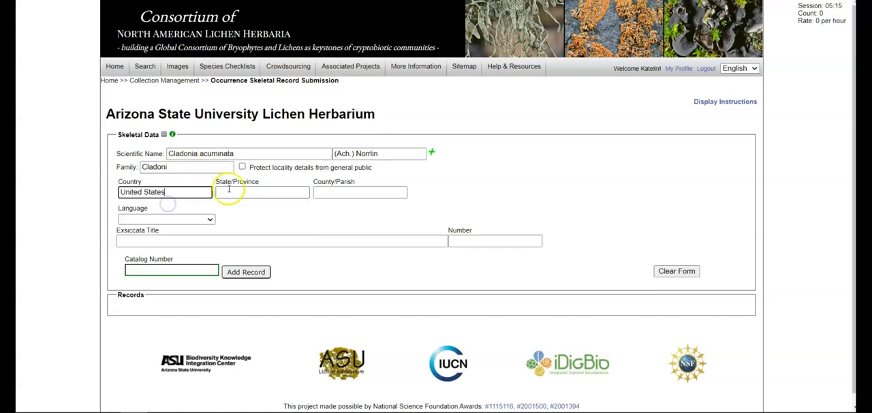
type("mis")
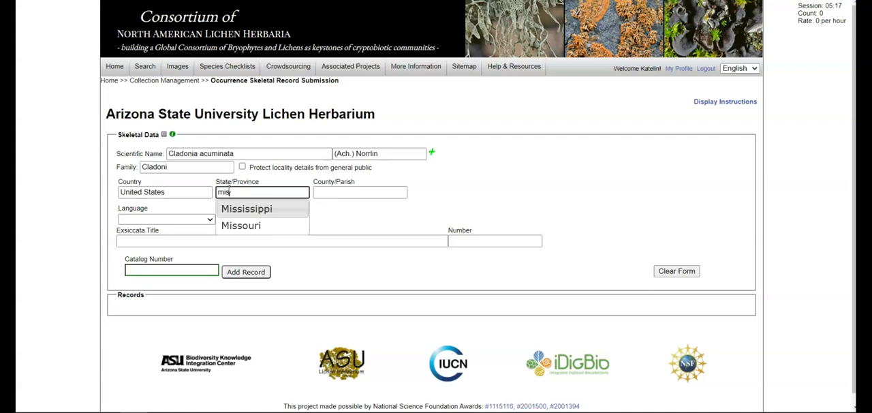
left_click(224, 229)
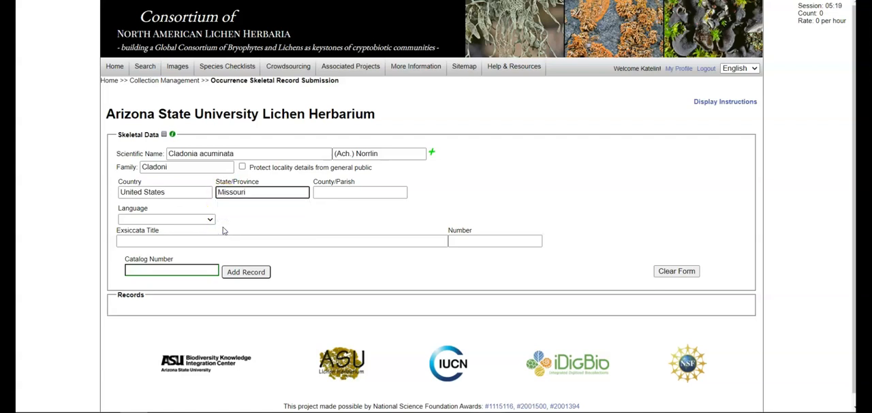
Step: Set the county/parish to Marshall, choosing it from the suggestions
left_click(213, 221)
left_click_drag(211, 56, 215, 141)
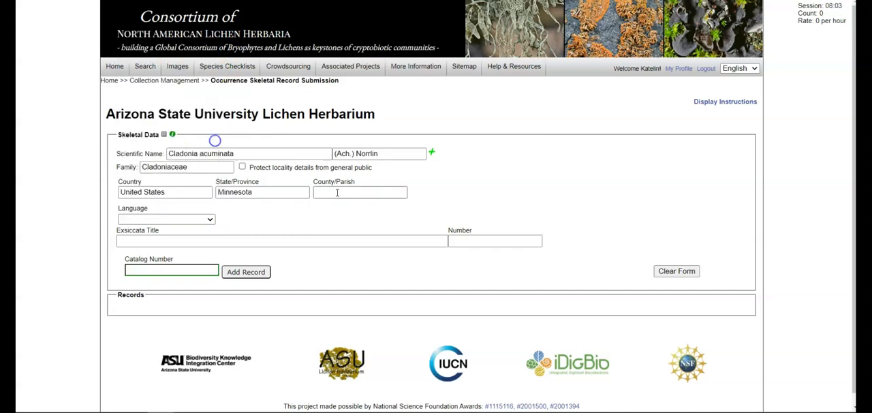
left_click(334, 190)
type("Mar")
left_click(339, 208)
Step: Add the Cladonia acuminata record with catalog number ASU-L-999999
left_click(208, 270)
type("ASU-L-999999")
left_click(252, 275)
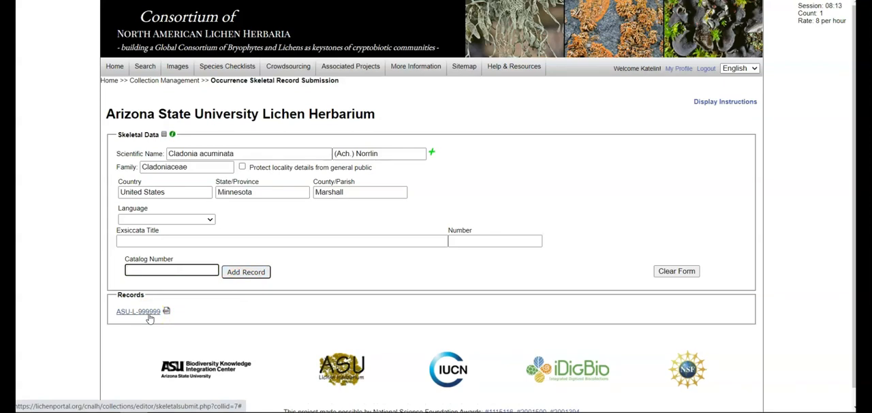
Step: Open the added record ASU-L-999999 and its accompanying image option for review
left_click(149, 316)
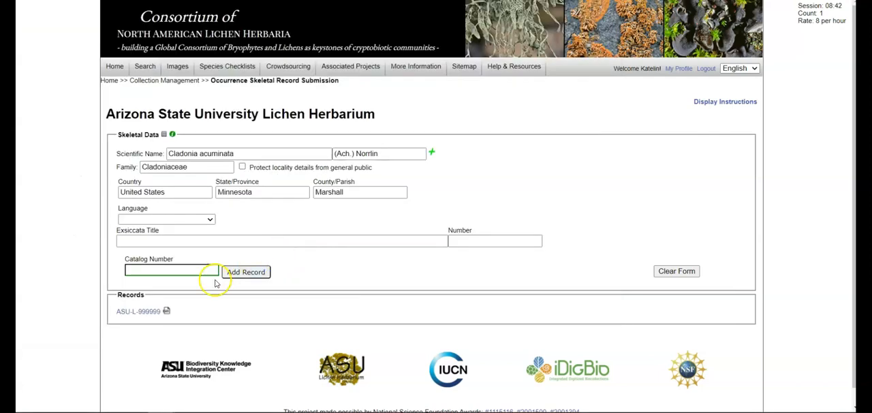
left_click(166, 313)
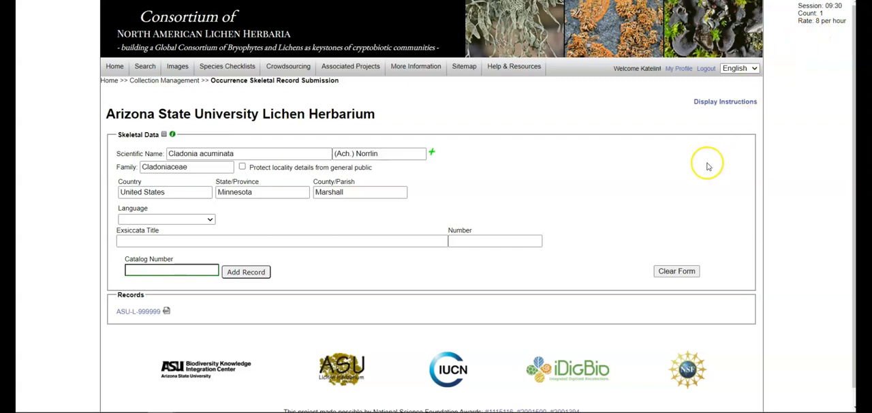
Step: Clear the skeletal data form
left_click(676, 273)
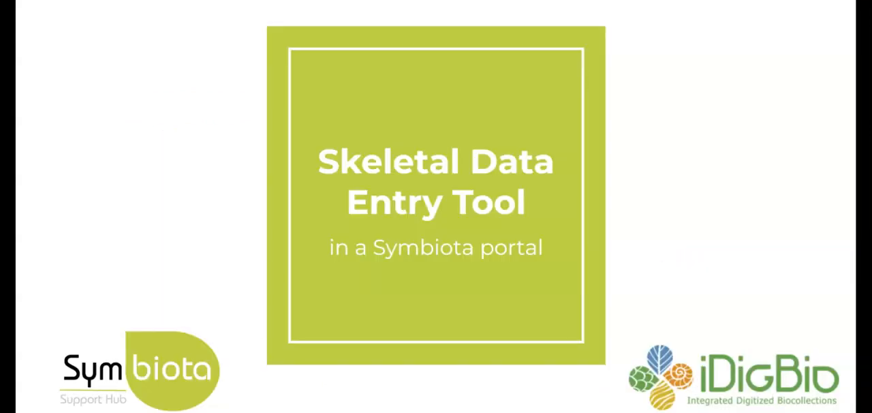